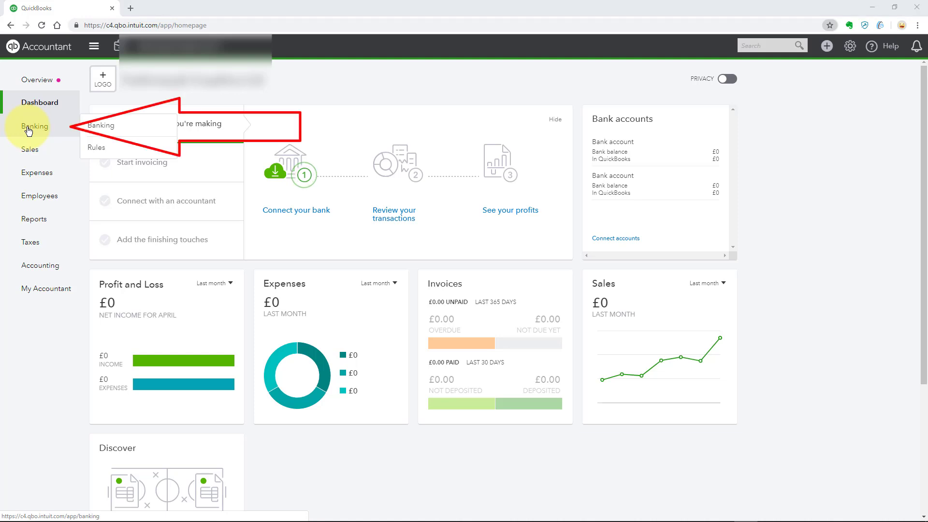
Go to the Banking section from the left navigation bar
{"action": "left_click", "coordinate": [28, 128]}
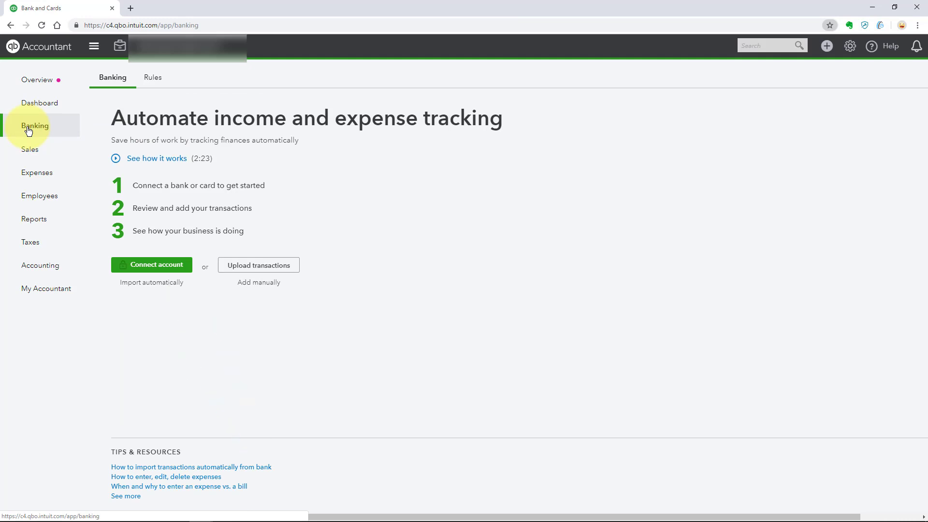
Start connecting a new bank account from the Banking page
{"action": "left_click", "coordinate": [28, 129]}
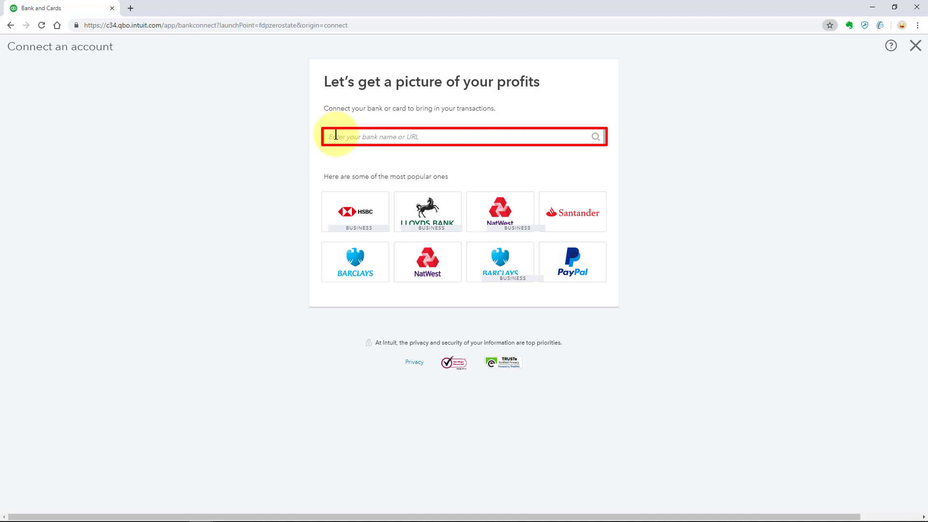
Search for a bank, clear the search, and choose HSBC Bank (UK) - Business Banking
{"action": "type", "text": "metr"}
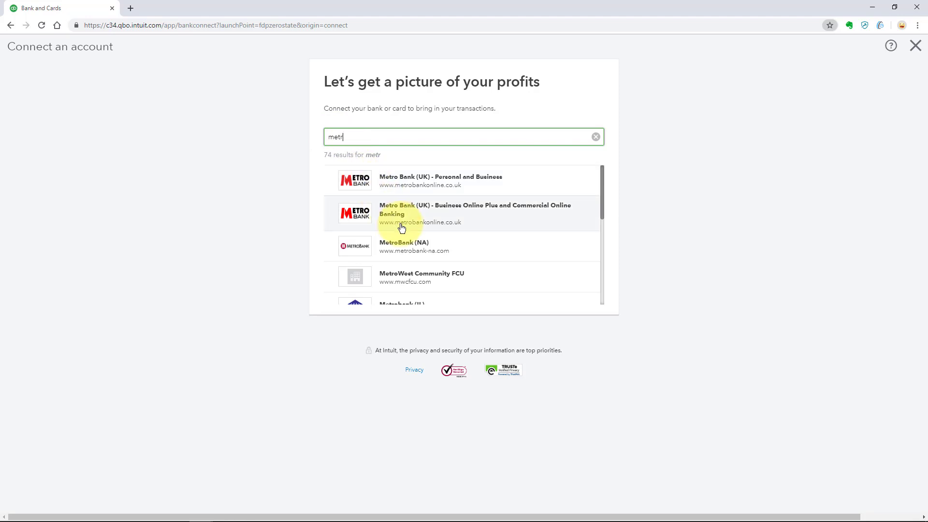
{"action": "left_click", "coordinate": [596, 137]}
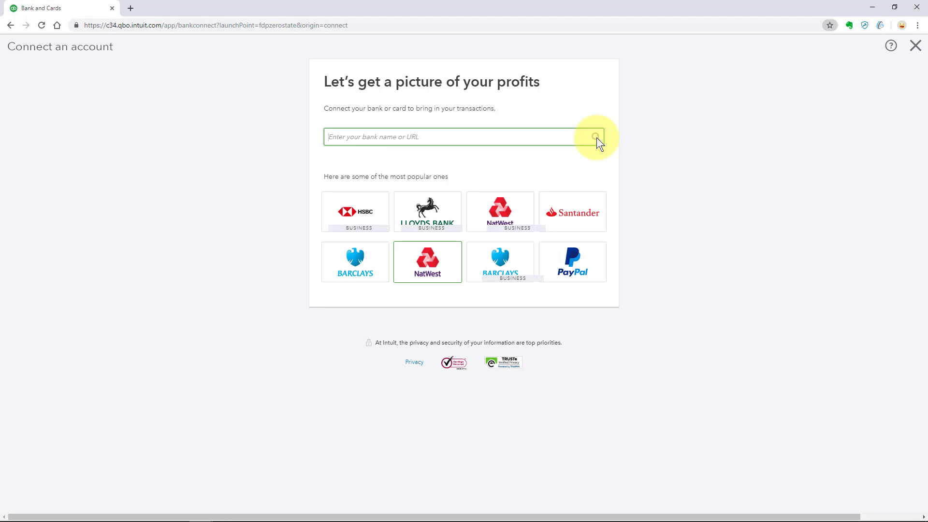
{"action": "left_click", "coordinate": [354, 218]}
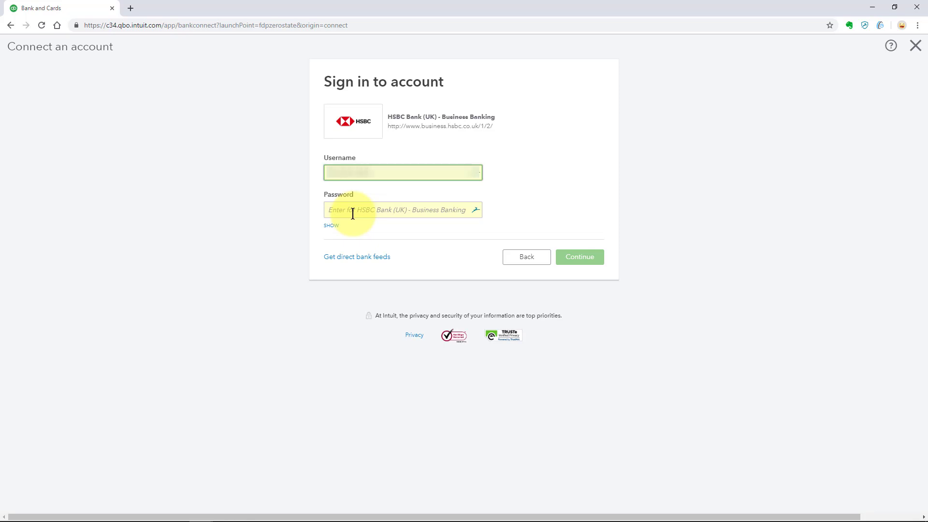
Enter the HSBC account password and submit the sign-in details
{"action": "left_click", "coordinate": [352, 214]}
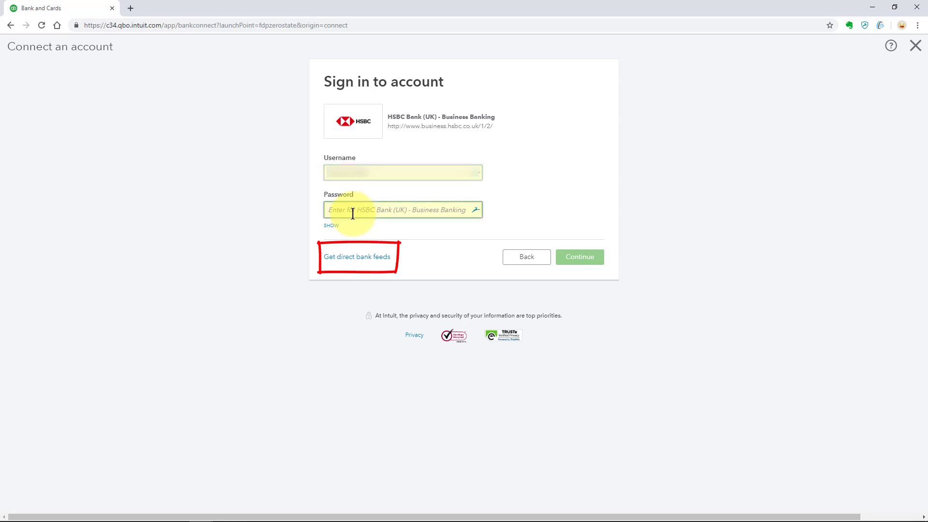
{"action": "type", "text": "•••••••••"}
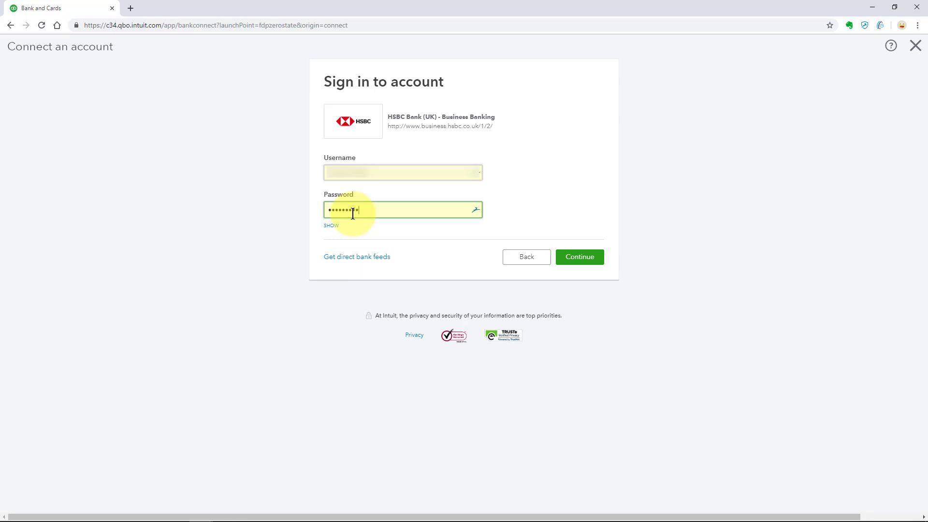
{"action": "left_click", "coordinate": [582, 260]}
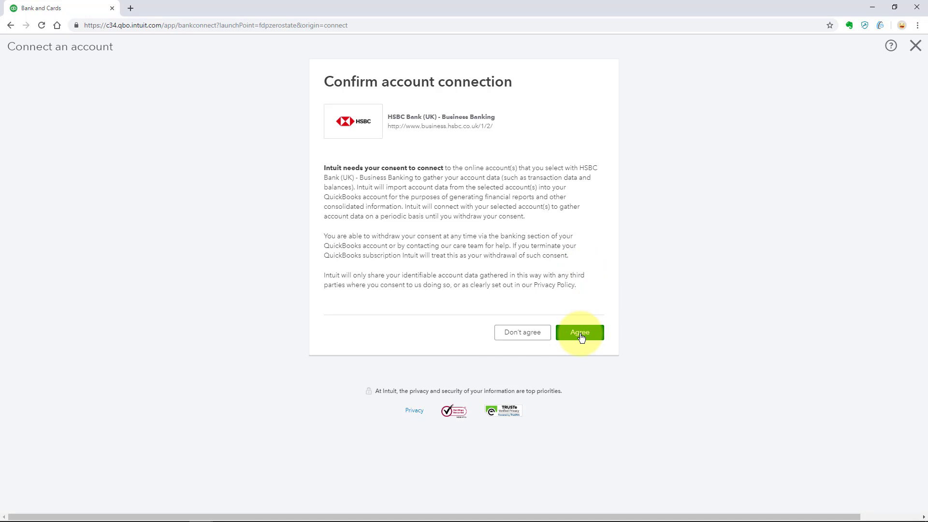
Agree to Intuit's connection terms and pass the 'I'm not a robot' check
{"action": "left_click", "coordinate": [581, 334]}
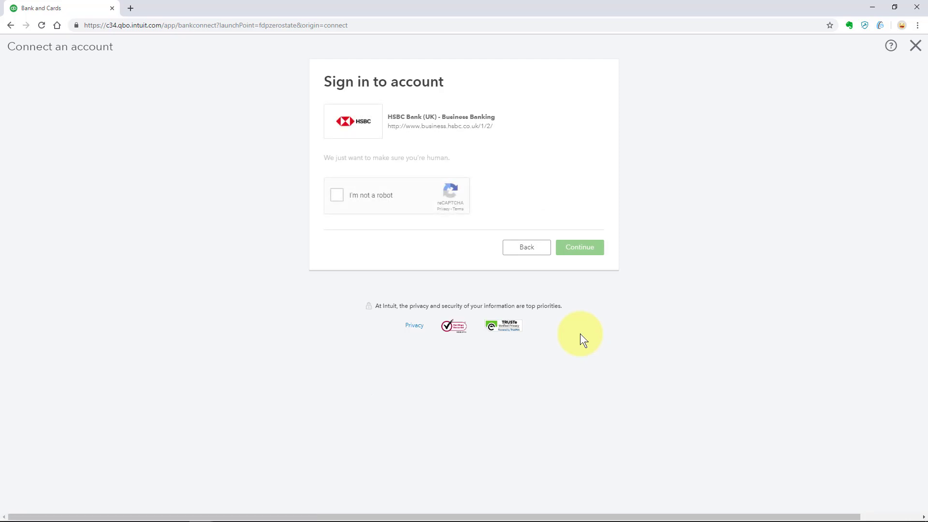
{"action": "left_click", "coordinate": [337, 195]}
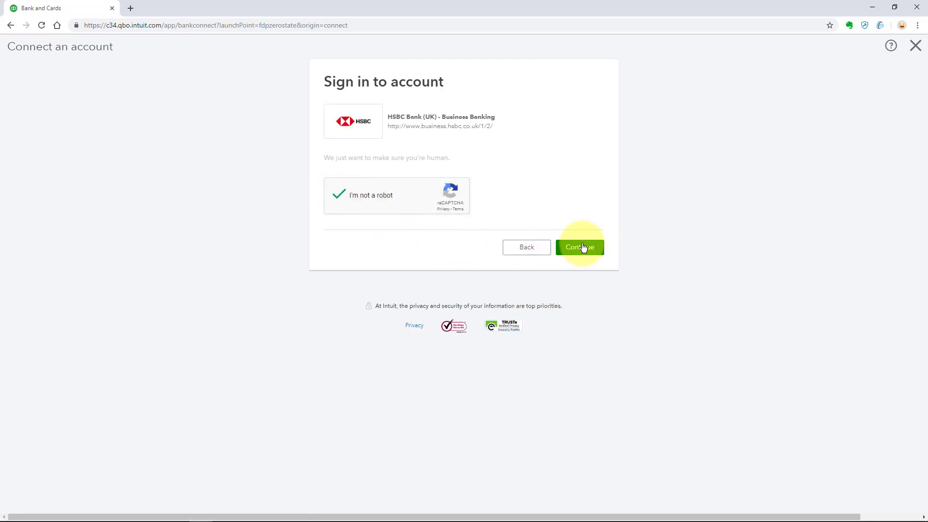
{"action": "left_click", "coordinate": [583, 247]}
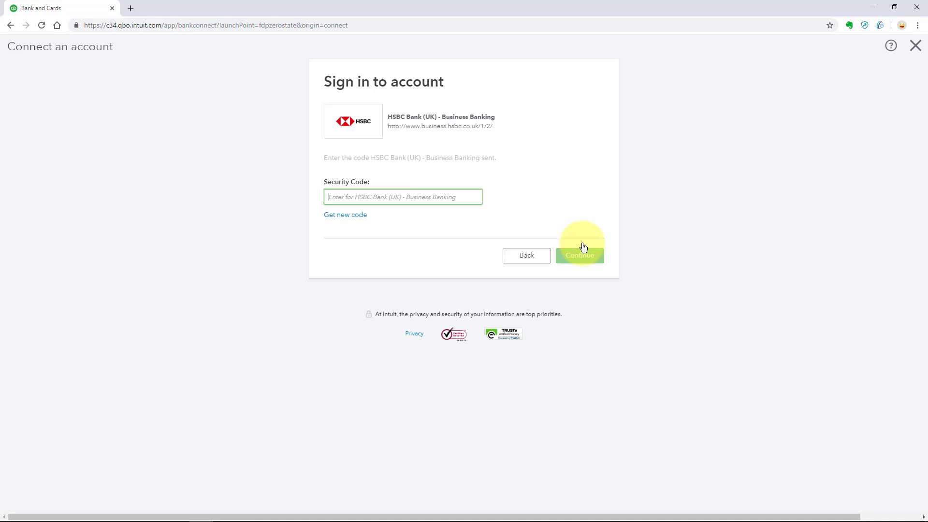
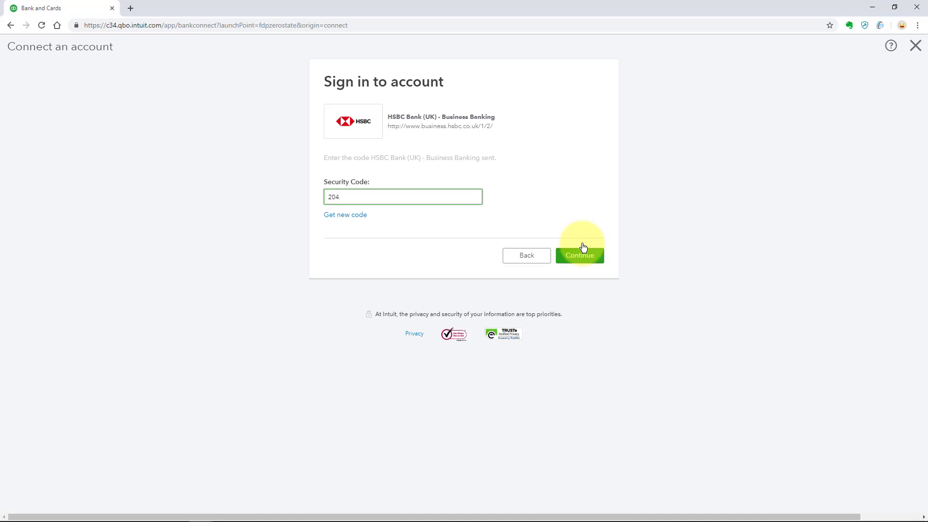
Enter the HSBC security code and submit it
{"action": "left_click", "coordinate": [577, 260]}
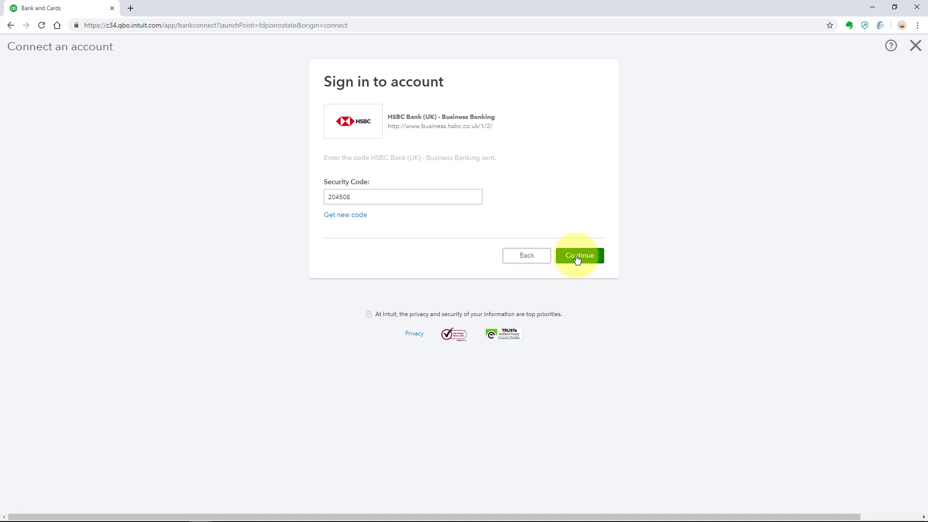
{"action": "left_click", "coordinate": [577, 257]}
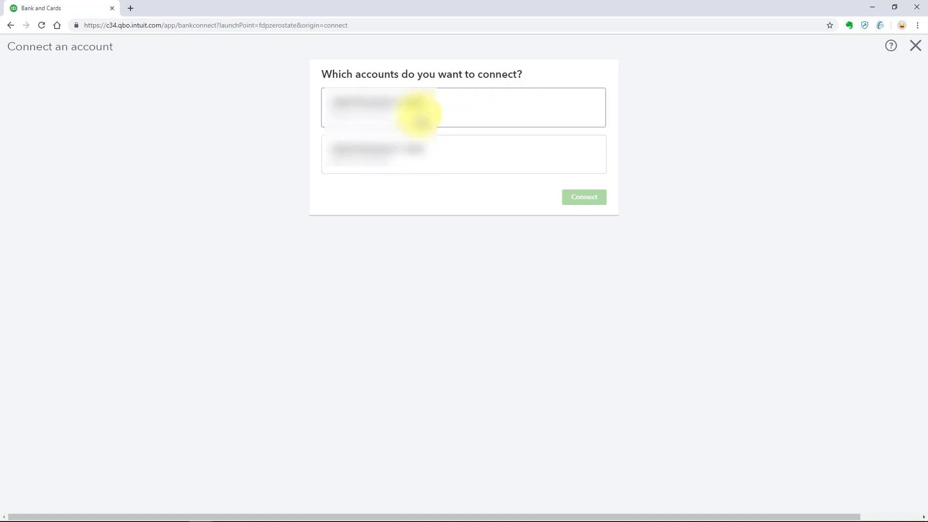
Select the first HSBC account and set its type to Current account
{"action": "left_click", "coordinate": [537, 113]}
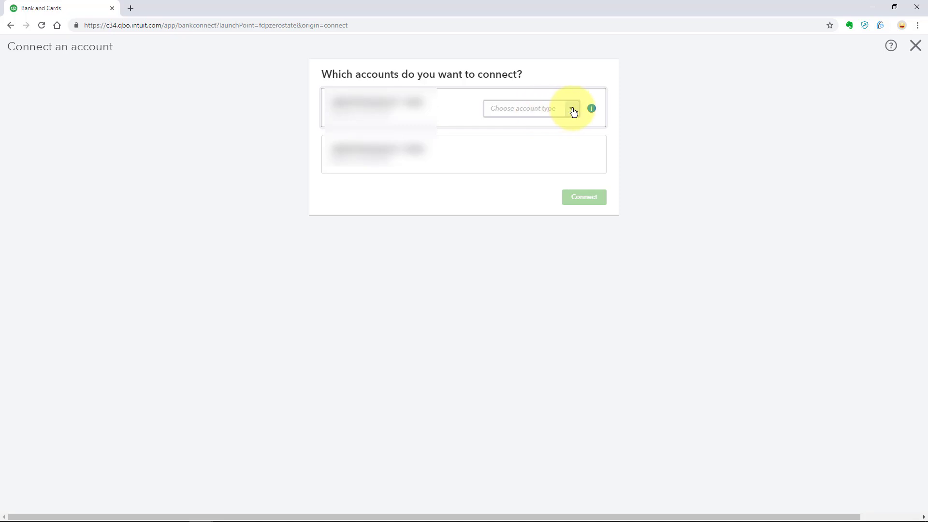
{"action": "left_click", "coordinate": [574, 112]}
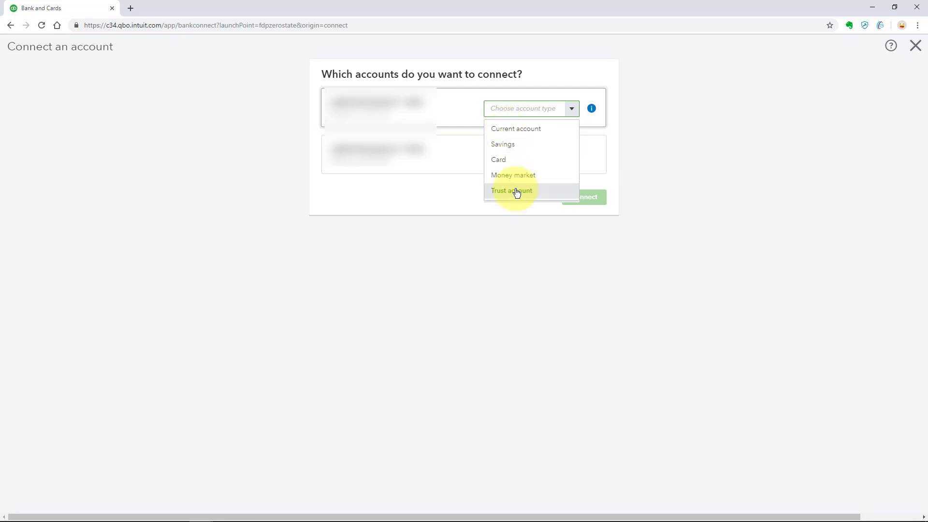
{"action": "left_click", "coordinate": [503, 130]}
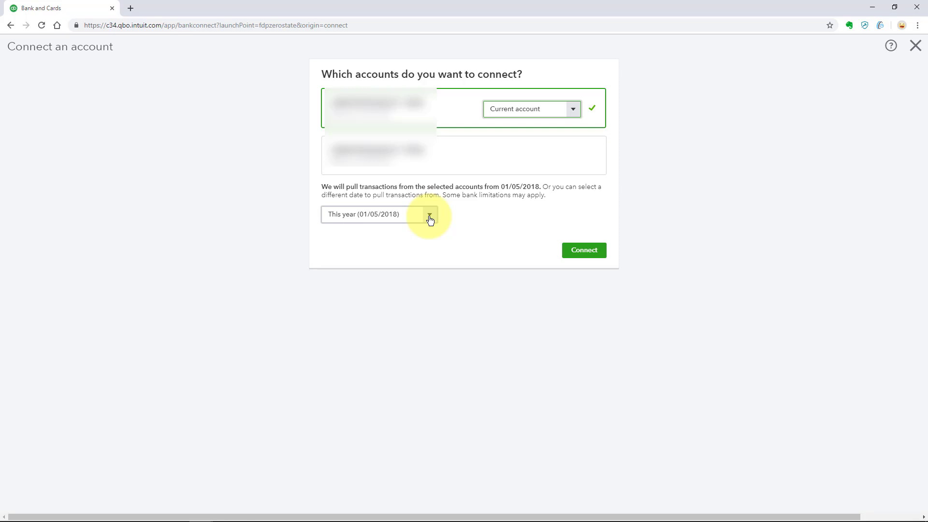
Set a custom import start date of 01/05/2019 and connect the Current account
{"action": "left_click", "coordinate": [430, 219]}
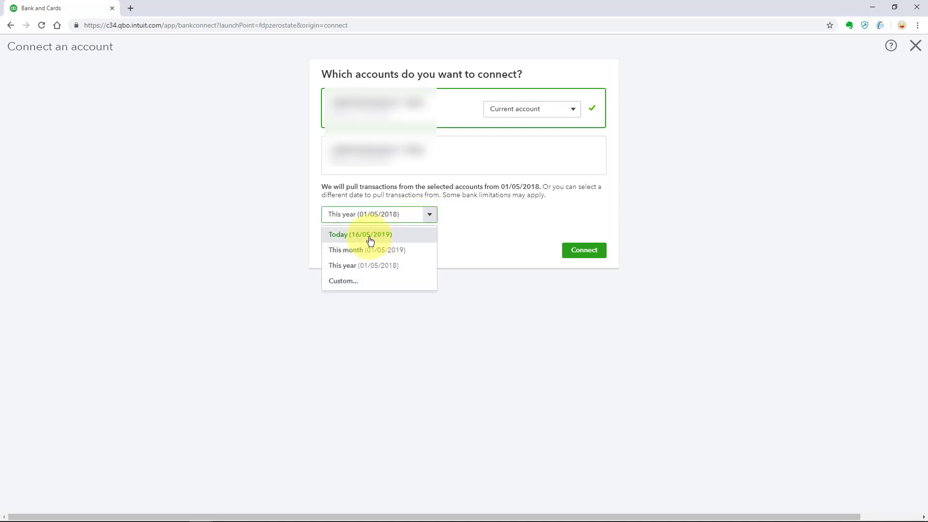
{"action": "left_click", "coordinate": [341, 284]}
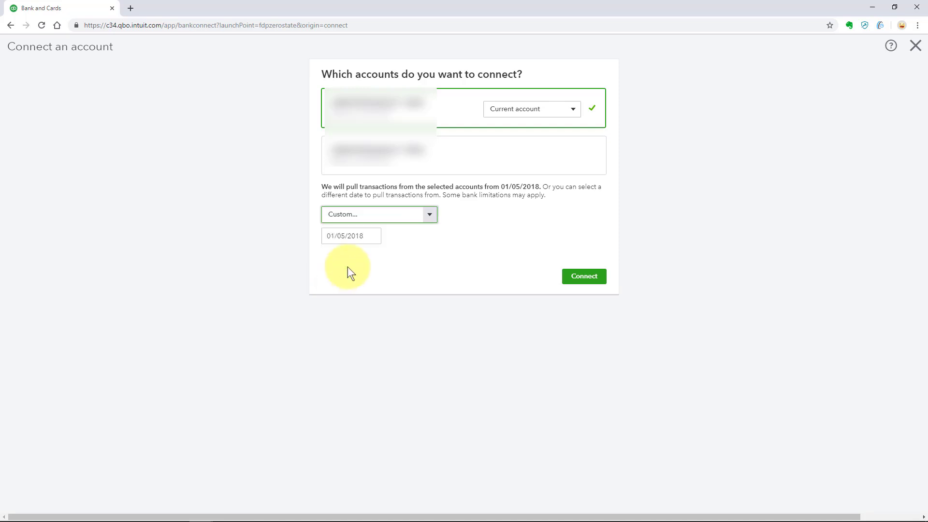
{"action": "left_click", "coordinate": [364, 236]}
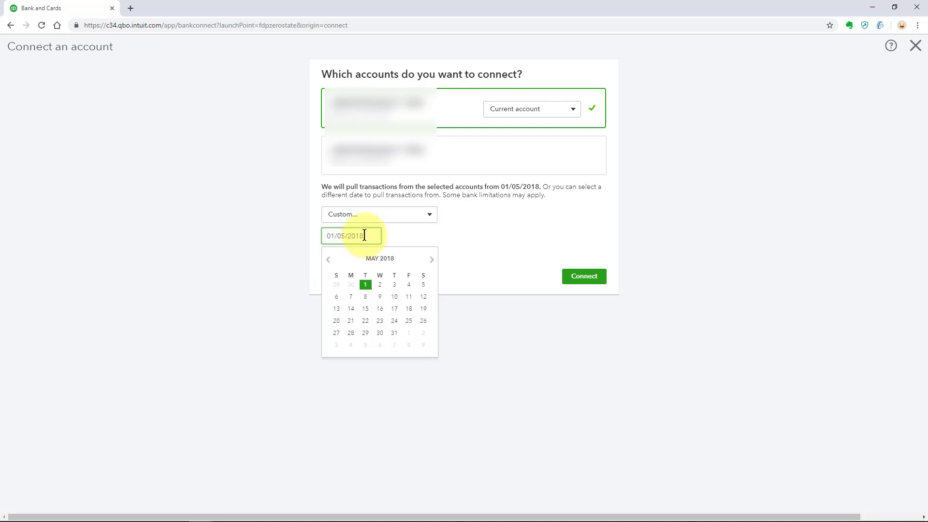
{"action": "key", "text": "BackSpace"}
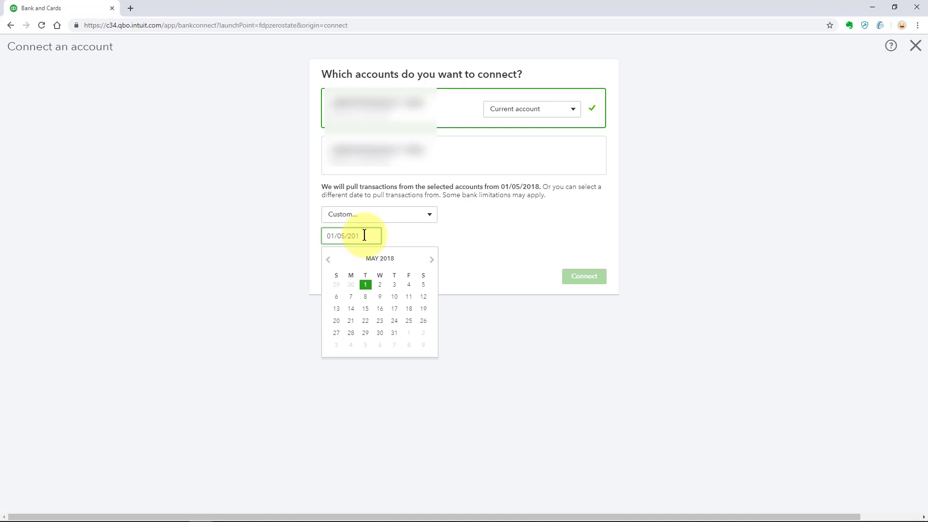
{"action": "type", "text": "9"}
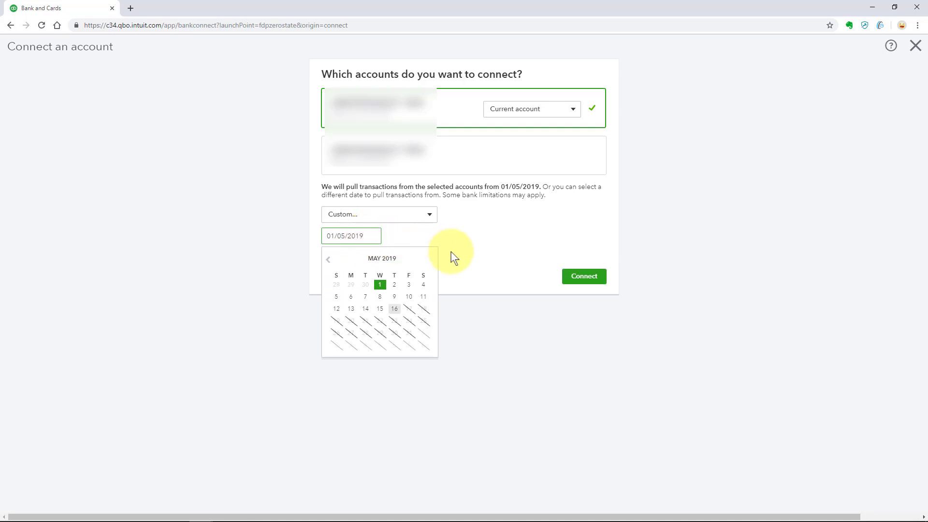
{"action": "left_click", "coordinate": [588, 280]}
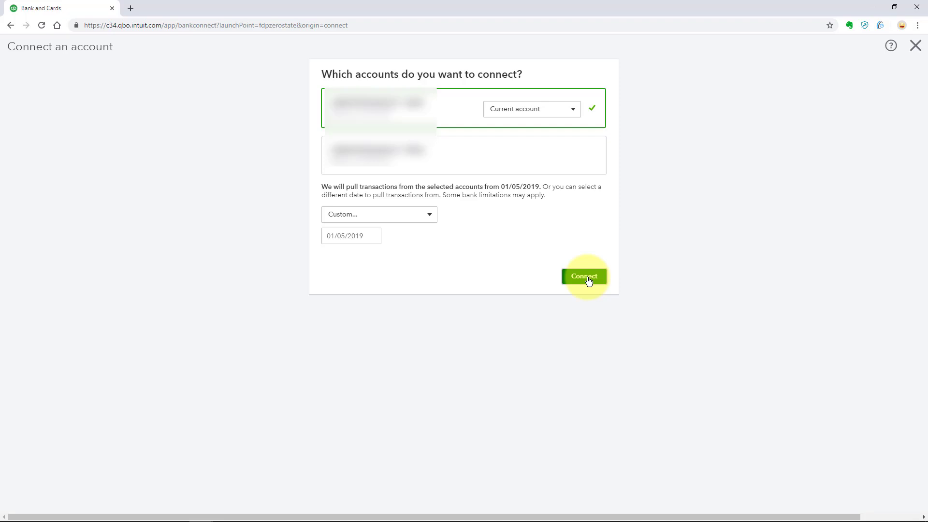
{"action": "left_click", "coordinate": [588, 280]}
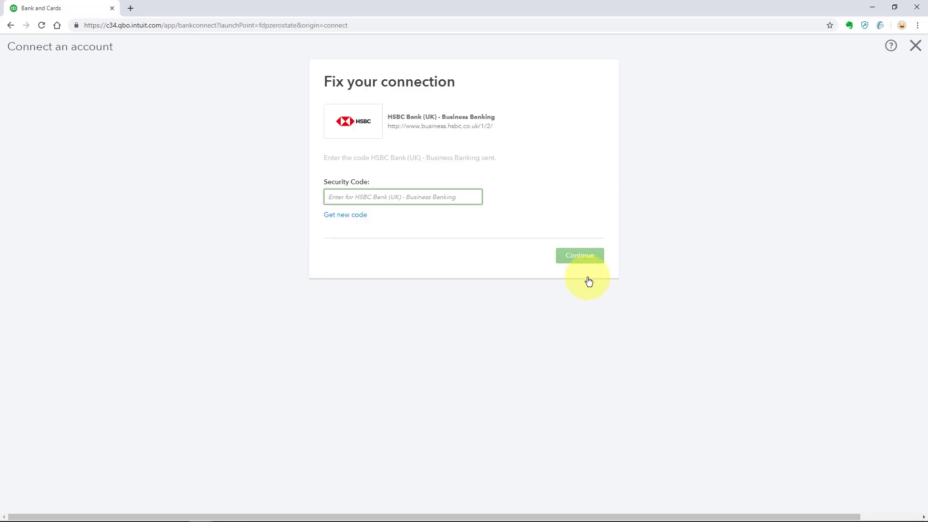
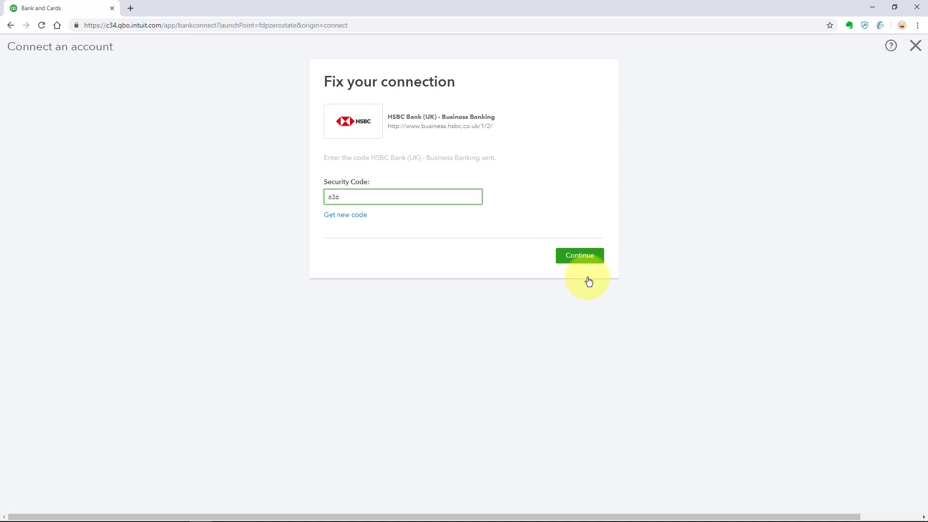
Enter the new HSBC security code to finish connecting the account
{"action": "left_click", "coordinate": [588, 278]}
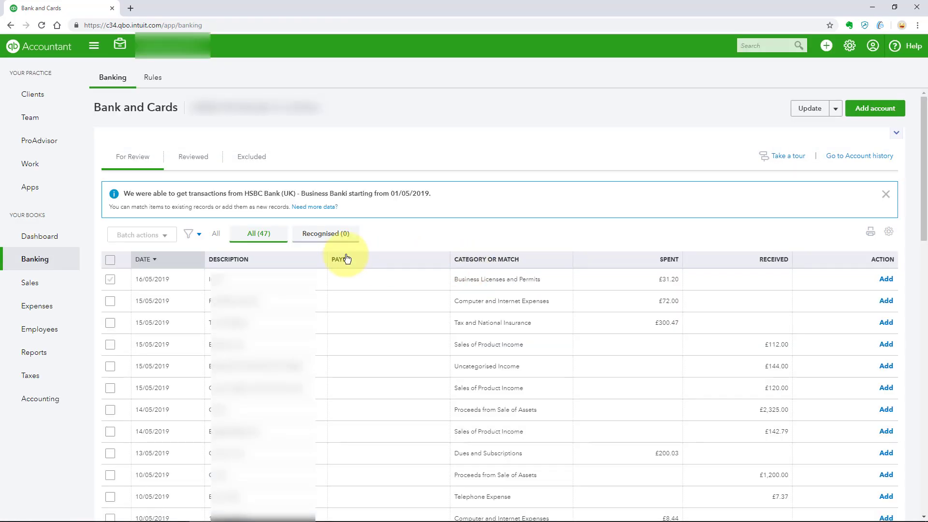
Sort the transactions by date, oldest first, and expand the connected account cards
{"action": "left_click", "coordinate": [145, 259]}
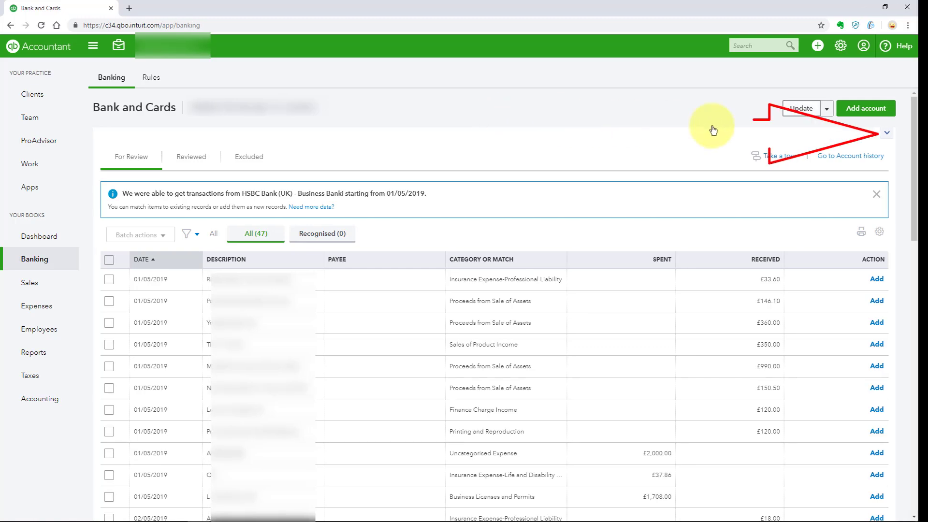
{"action": "left_click", "coordinate": [888, 136]}
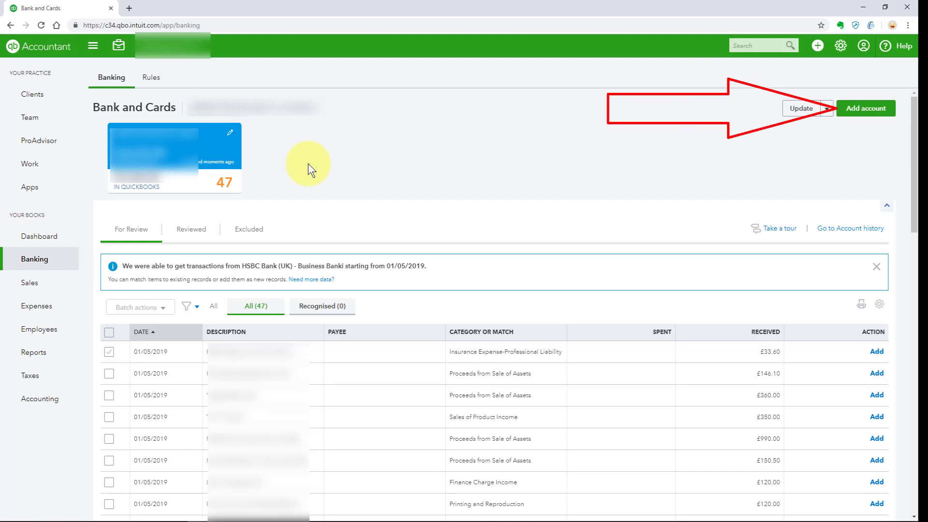
Add another bank account, choosing HSBC Business, entering the login, agreeing to the terms and passing verification
{"action": "left_click", "coordinate": [875, 108]}
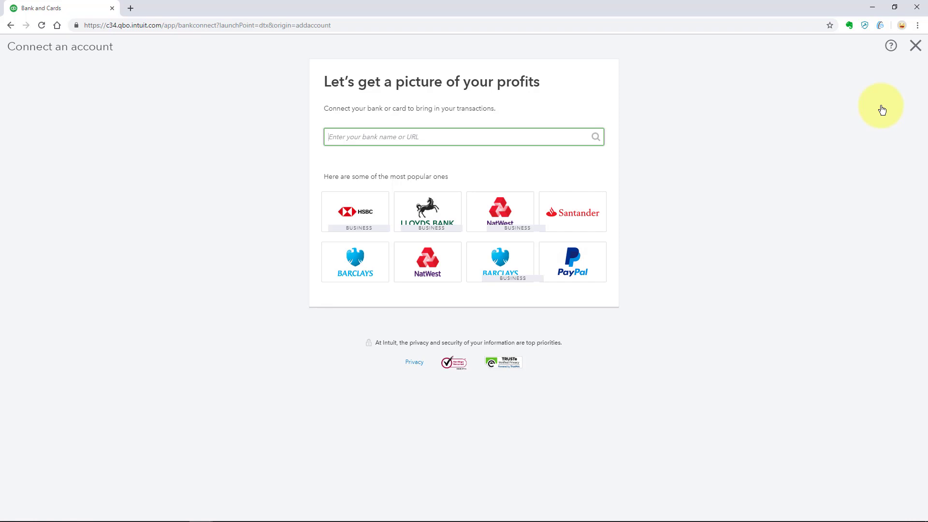
{"action": "left_click", "coordinate": [324, 231]}
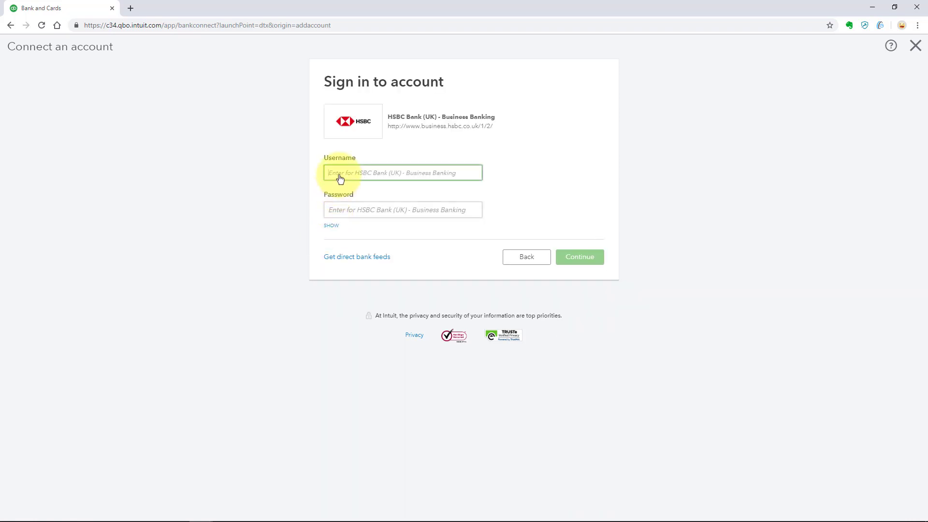
{"action": "type", "text": "***"}
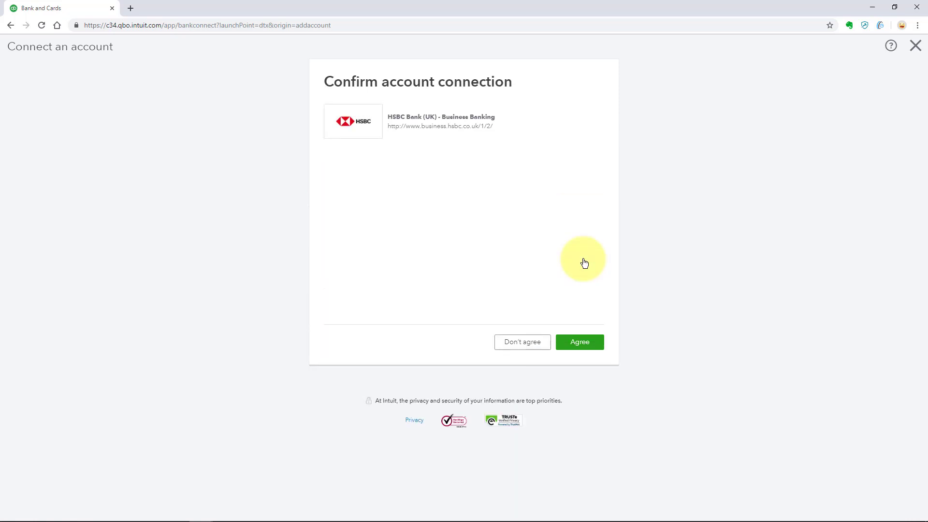
{"action": "left_click", "coordinate": [581, 335]}
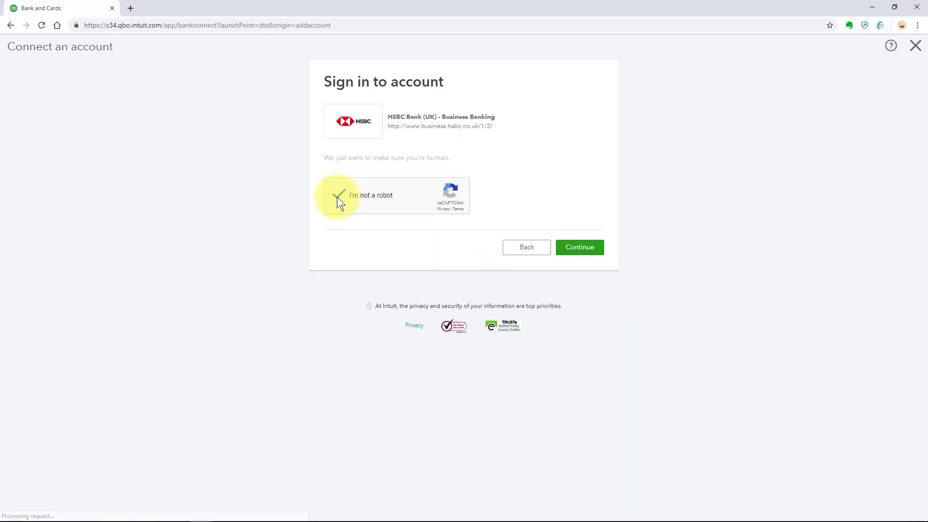
{"action": "left_click", "coordinate": [581, 247]}
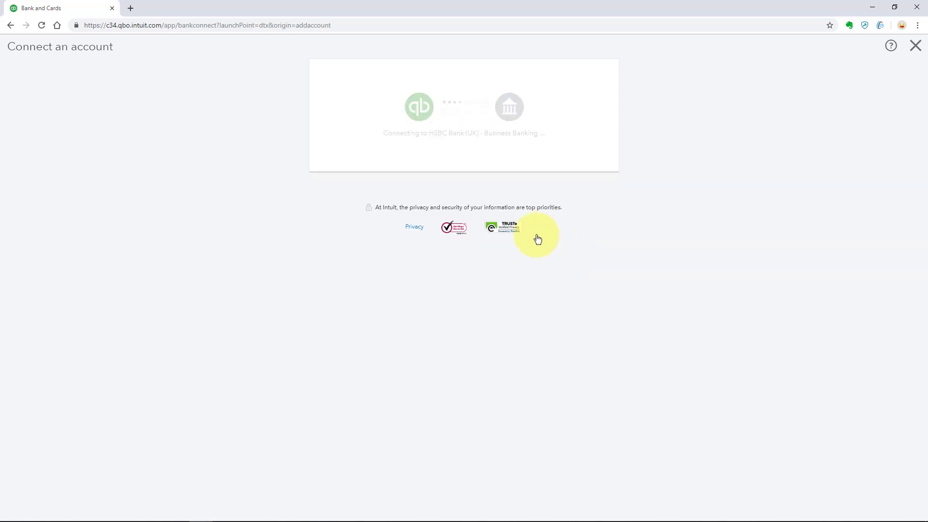
Enter the bank's security code and submit it
{"action": "left_click", "coordinate": [336, 198]}
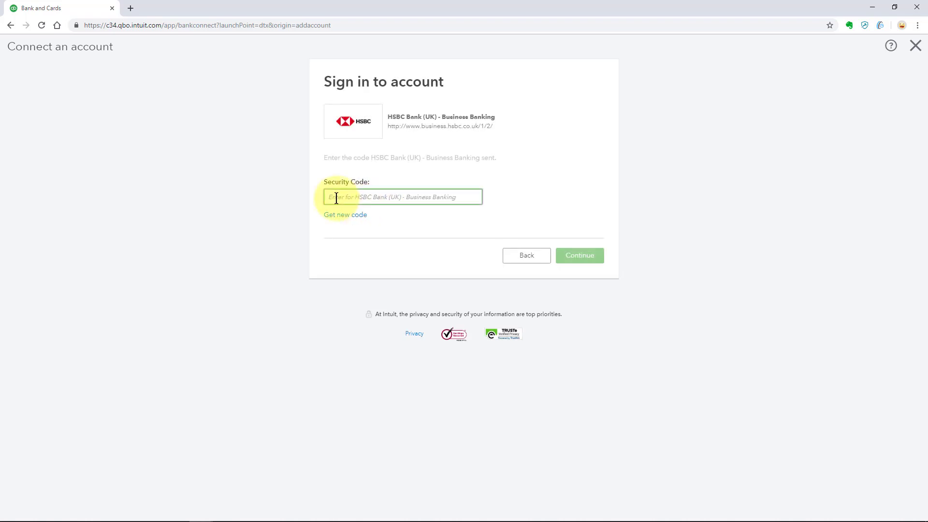
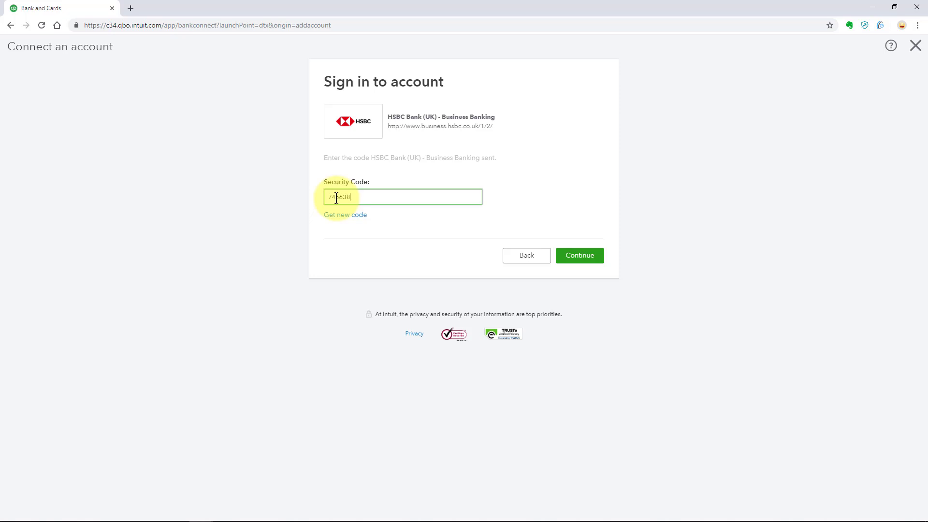
{"action": "left_click", "coordinate": [580, 258]}
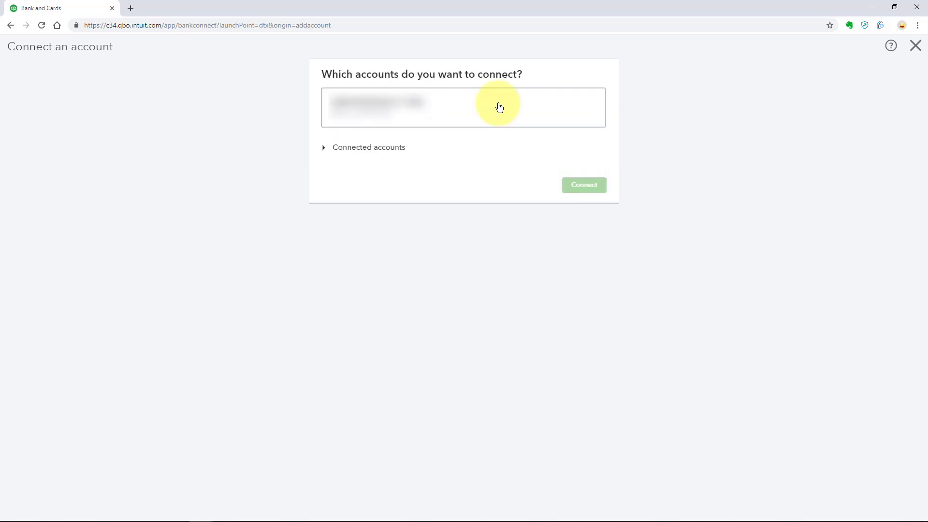
Map the second HSBC account to Business Savings with a custom start date of 01/05/2019, and connect
{"action": "left_click", "coordinate": [572, 110]}
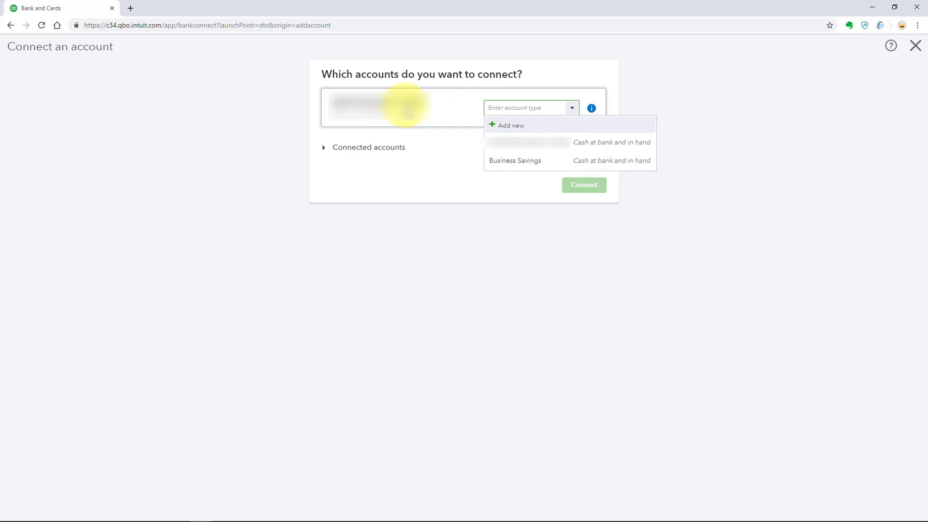
{"action": "left_click", "coordinate": [504, 163]}
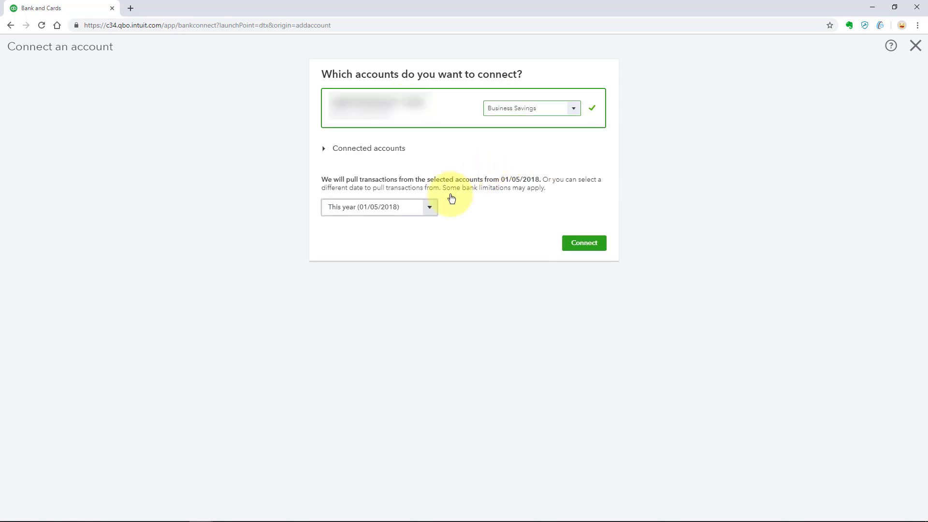
{"action": "left_click", "coordinate": [431, 209]}
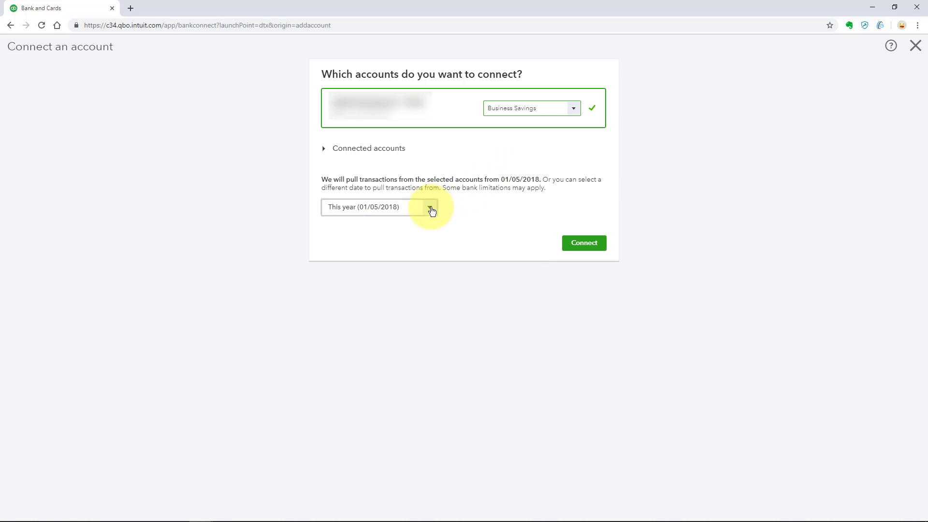
{"action": "left_click", "coordinate": [431, 209]}
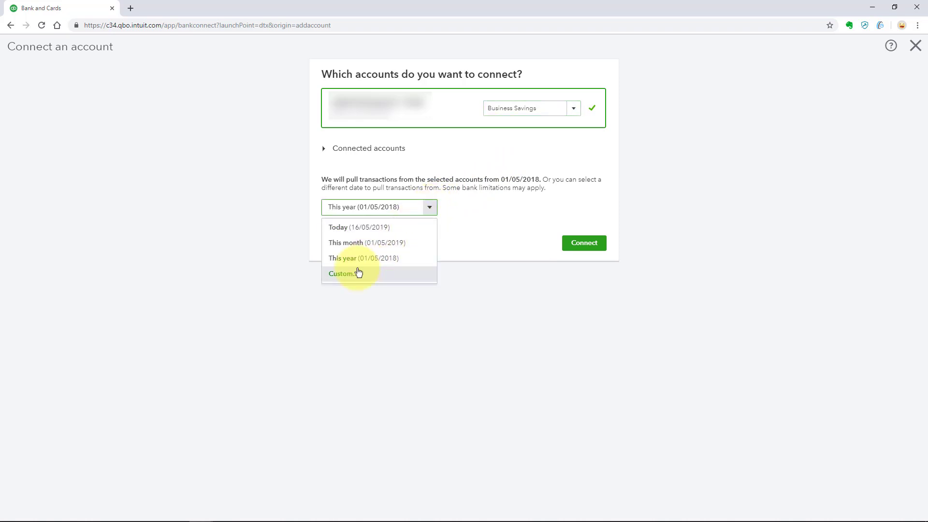
{"action": "left_click", "coordinate": [350, 277]}
{"action": "left_click", "coordinate": [372, 231]}
{"action": "key", "text": "BackSpace"}
{"action": "type", "text": "9"}
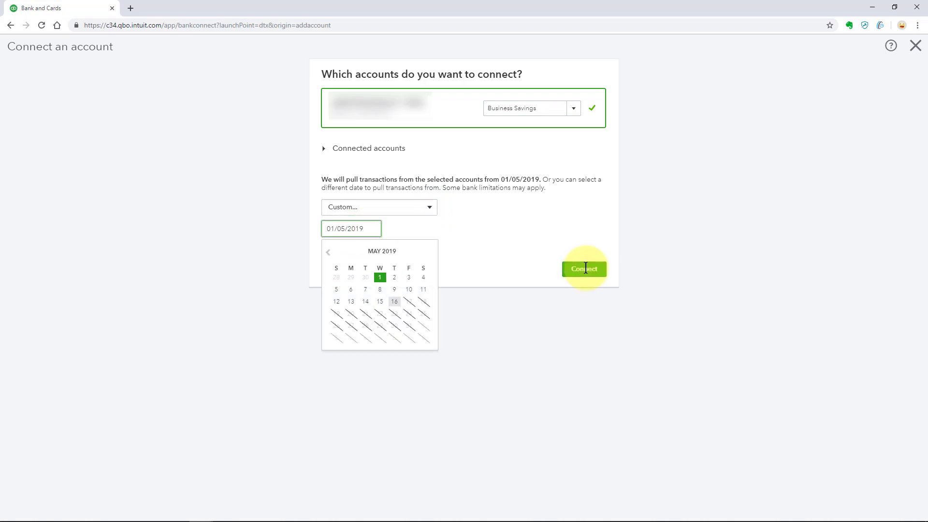
{"action": "left_click", "coordinate": [585, 269]}
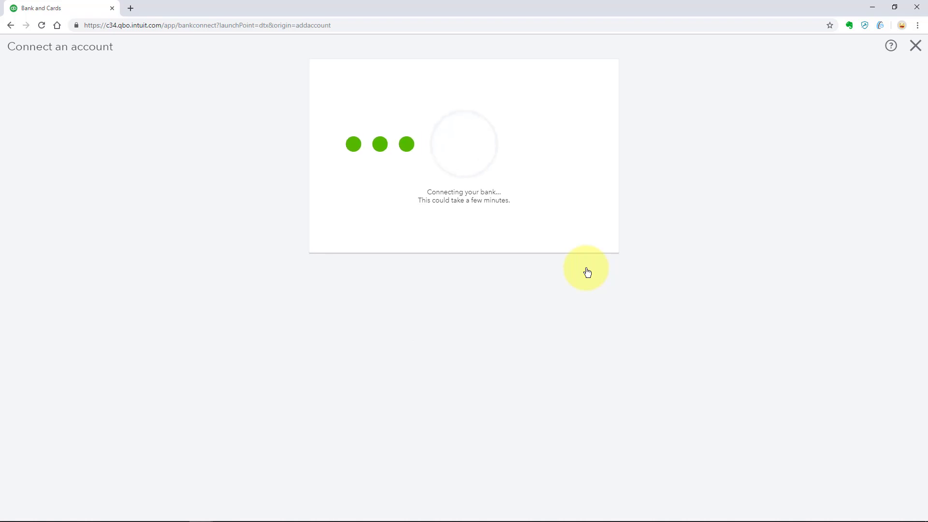
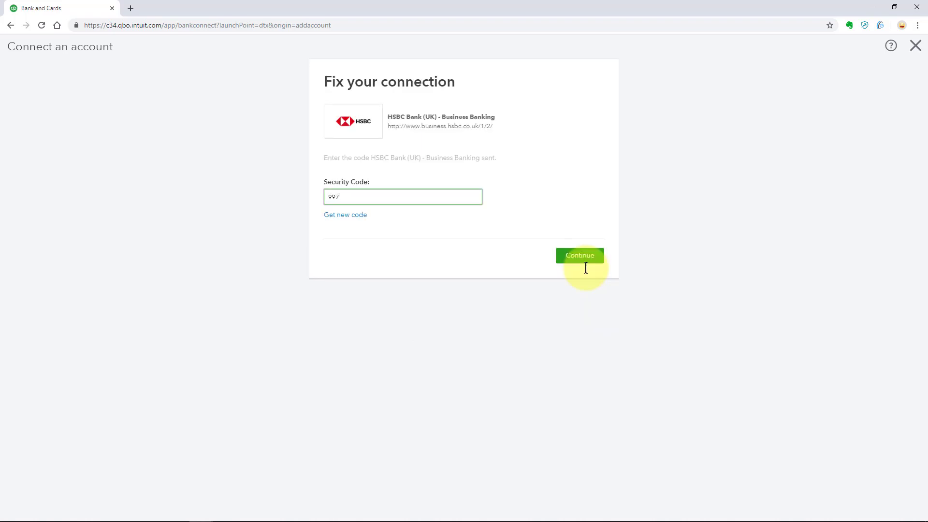
Submit the new security code on the Fix your connection form
{"action": "left_click", "coordinate": [582, 256]}
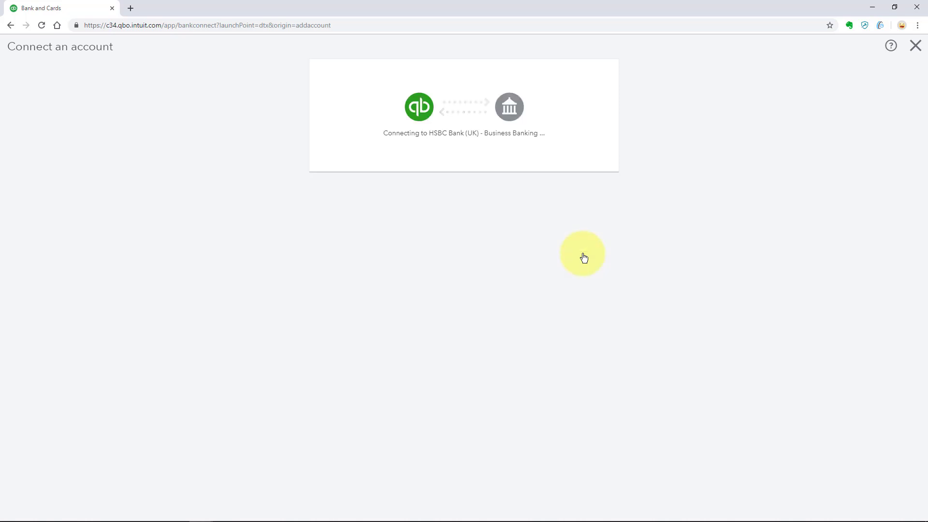